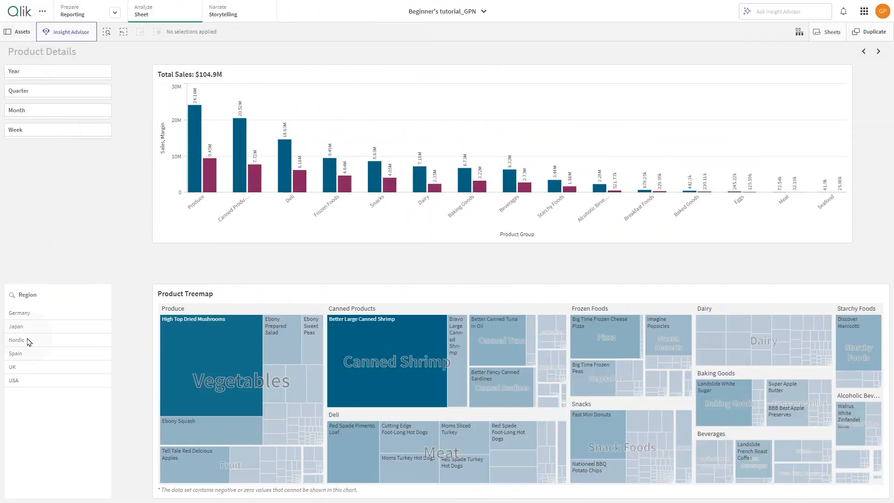
Step: Select Germany, Japan and Nordic in the Region filter and confirm the selection
{"action": "left_click", "coordinate": [35, 314]}
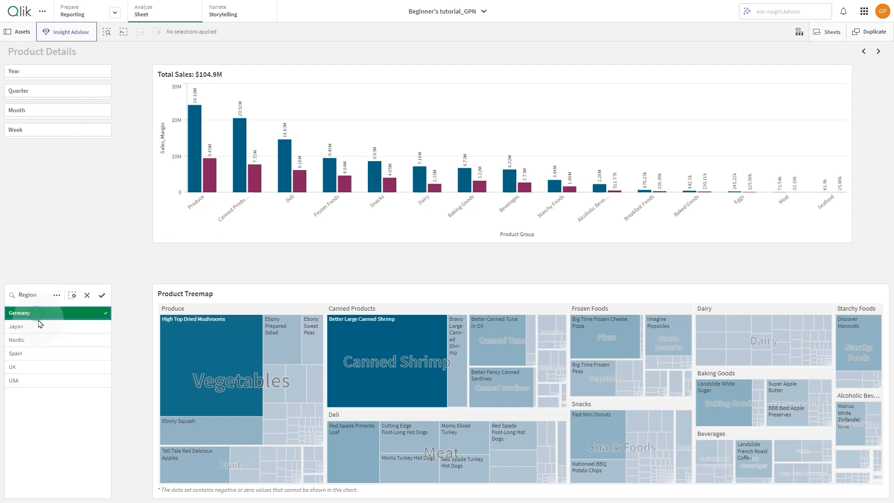
{"action": "left_click", "coordinate": [35, 326]}
{"action": "left_click", "coordinate": [35, 339]}
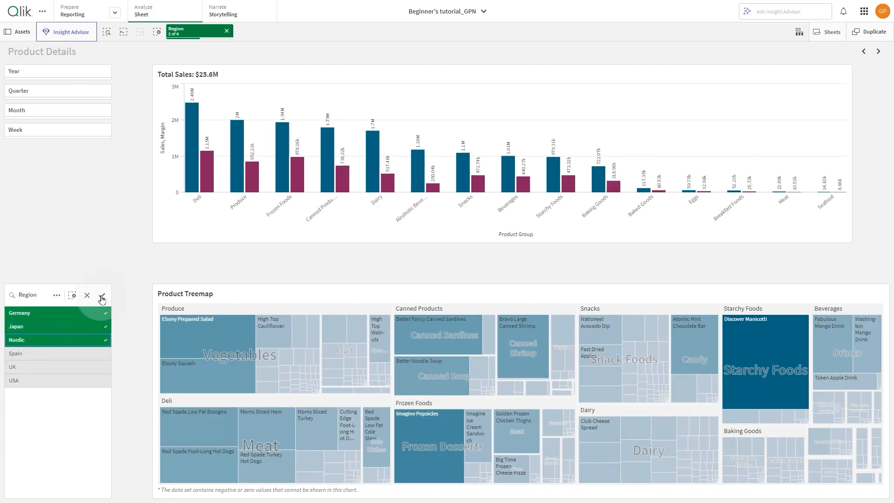
{"action": "left_click", "coordinate": [102, 295]}
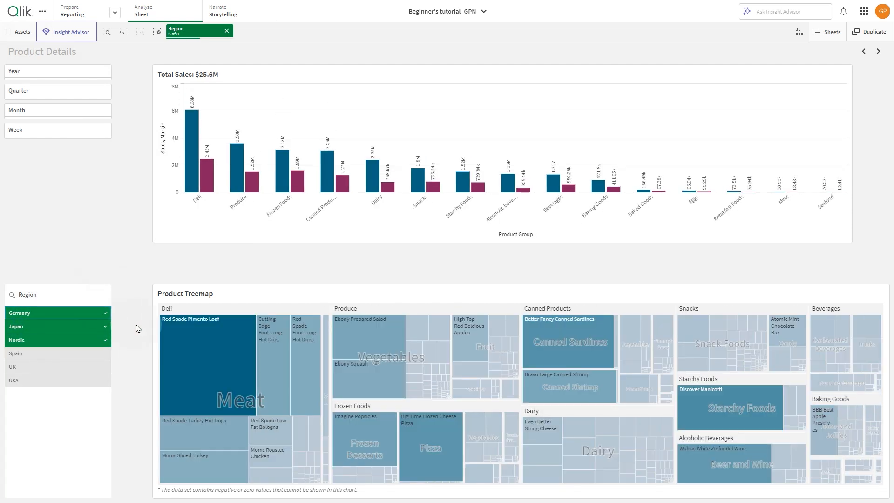
Step: Create a personal bookmark titled "Selected regions" with sheet location saved
{"action": "left_click", "coordinate": [19, 32]}
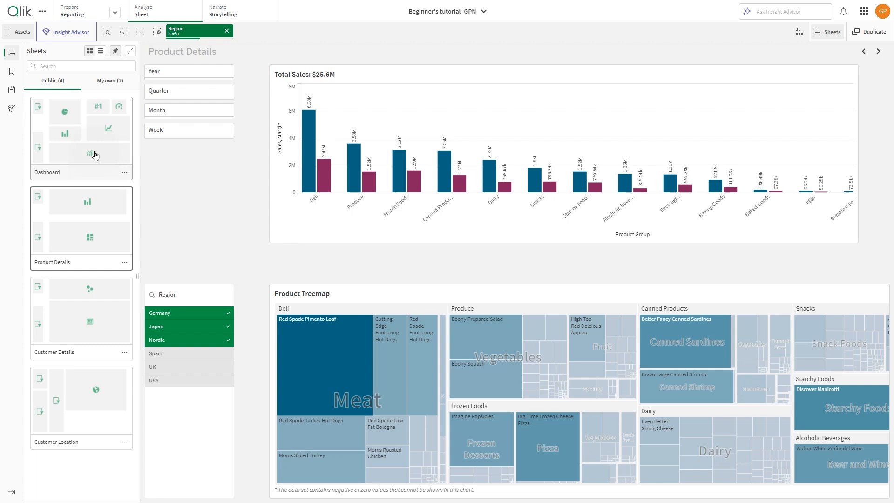
{"action": "left_click", "coordinate": [12, 72]}
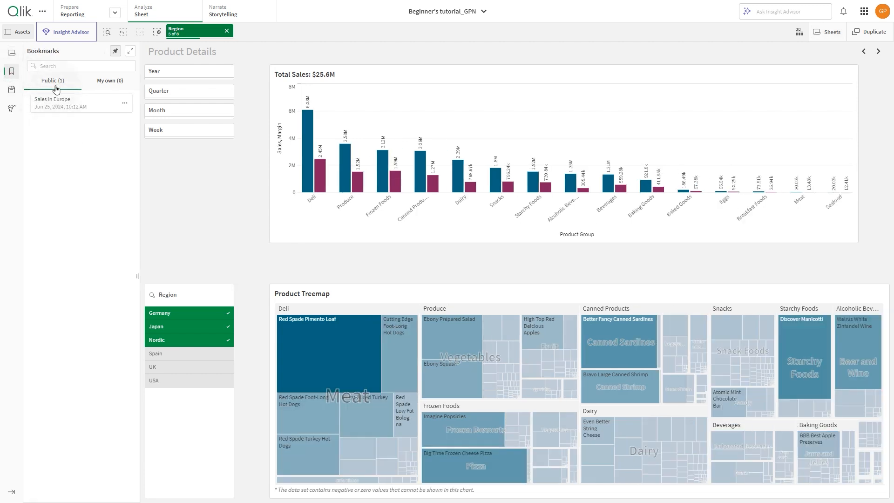
{"action": "left_click", "coordinate": [100, 81]}
{"action": "left_click", "coordinate": [51, 107]}
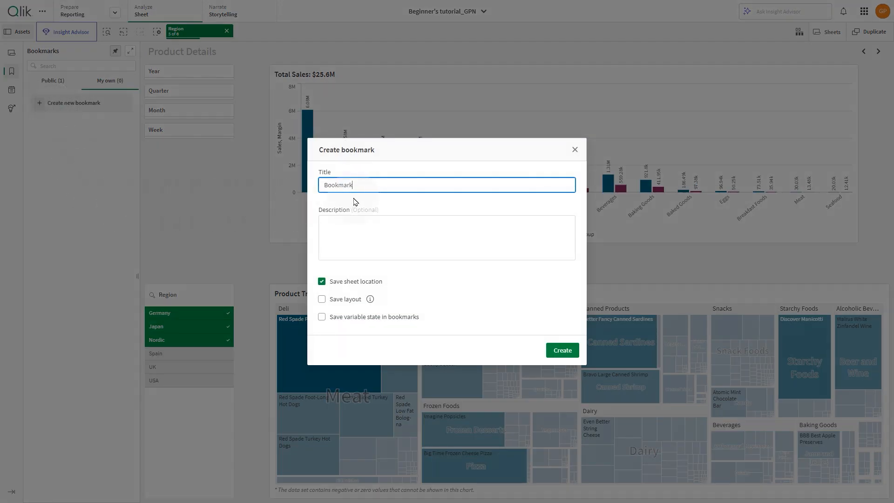
{"action": "left_click_drag", "start_coordinate": [355, 184], "coordinate": [286, 183]}
{"action": "type", "text": "Selected regions"}
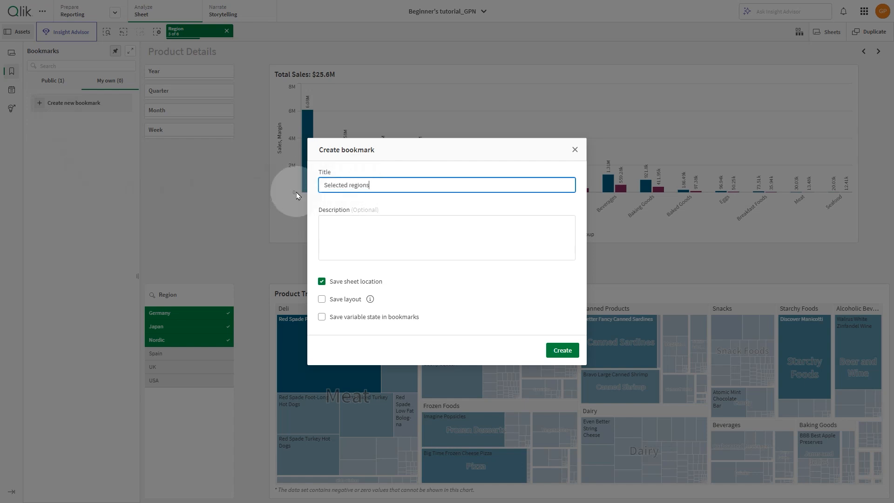
{"action": "left_click", "coordinate": [324, 225]}
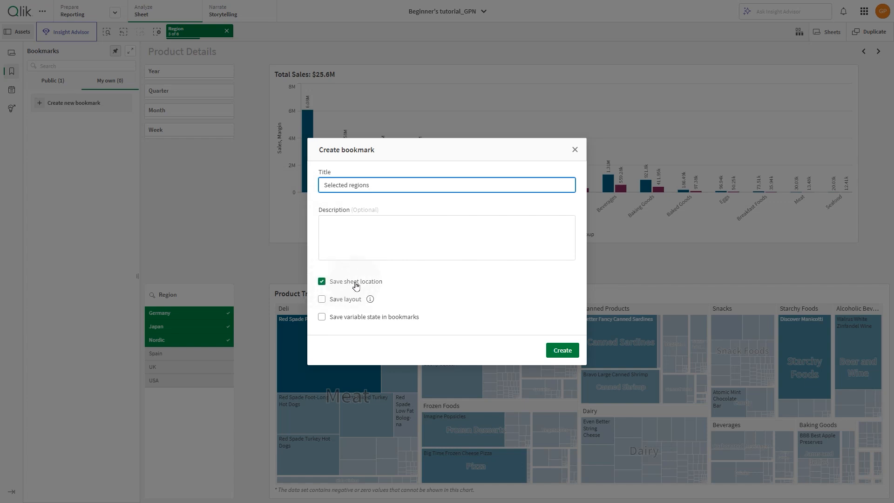
{"action": "left_click", "coordinate": [562, 351]}
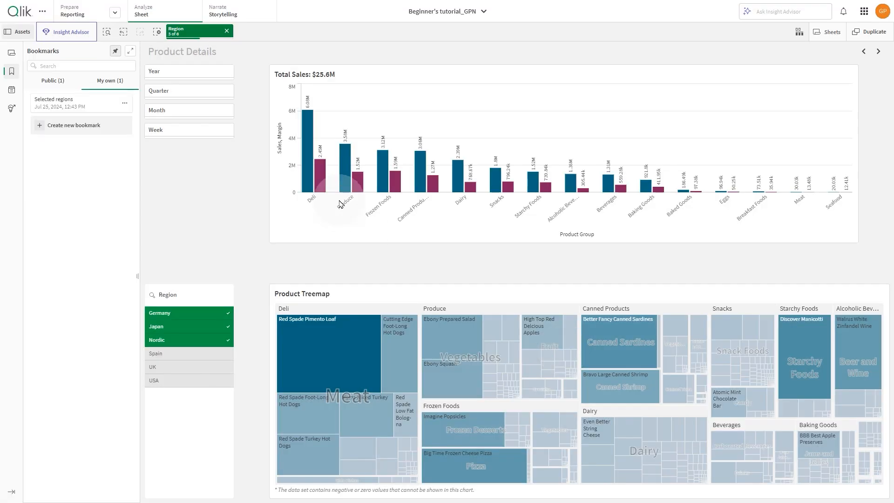
Step: Clear the Region selection, move to the next sheet, and apply the "Selected regions" bookmark
{"action": "left_click", "coordinate": [226, 31]}
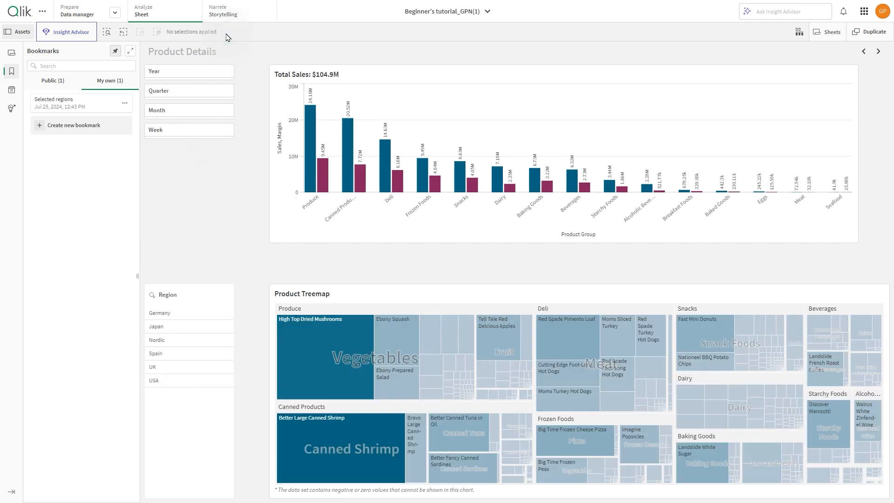
{"action": "left_click", "coordinate": [878, 51]}
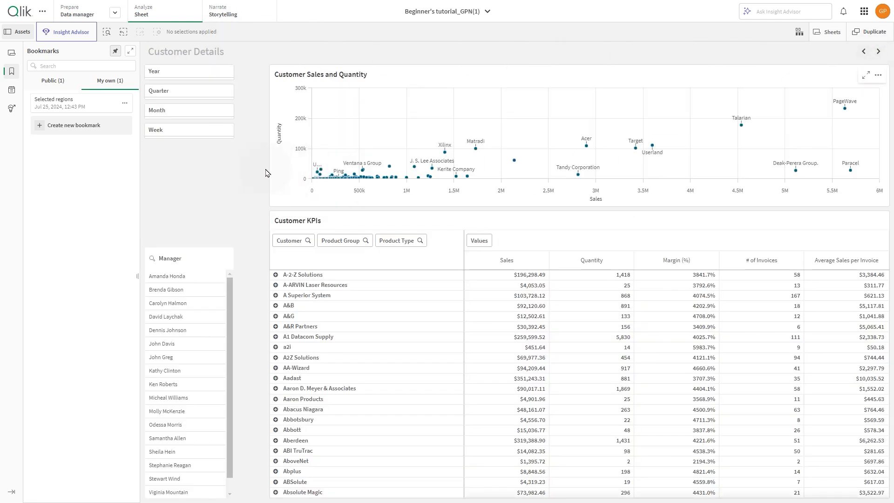
{"action": "left_click", "coordinate": [80, 104]}
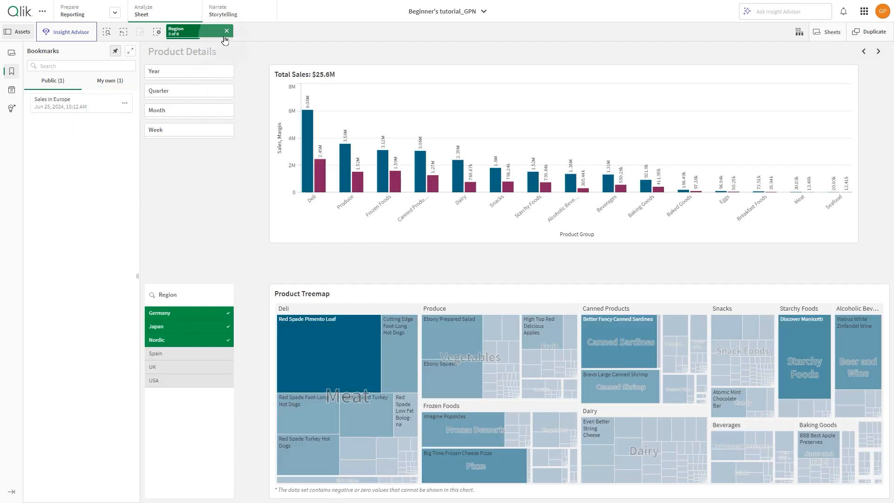
Step: Clear the selection and, on the Customer Details sheet, reorder the table dimensions to Product Type, Customer, Product Group
{"action": "left_click", "coordinate": [226, 31]}
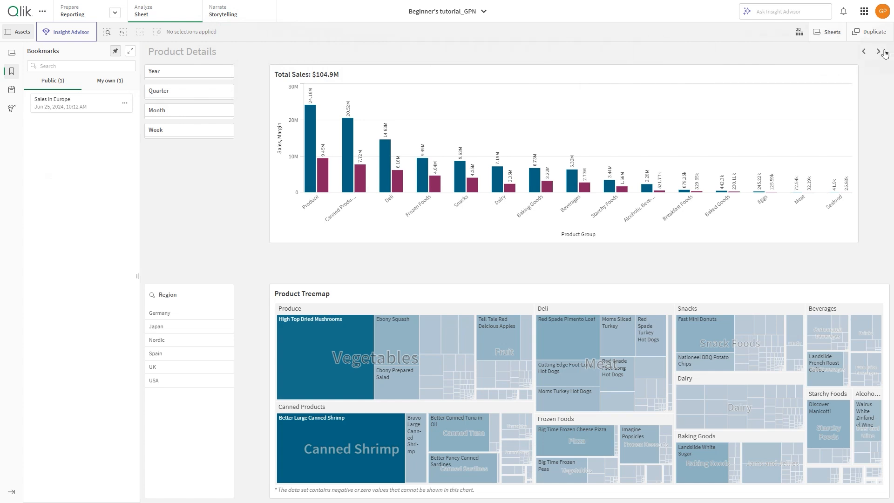
{"action": "left_click", "coordinate": [878, 51]}
{"action": "left_click_drag", "start_coordinate": [412, 242], "coordinate": [305, 242]}
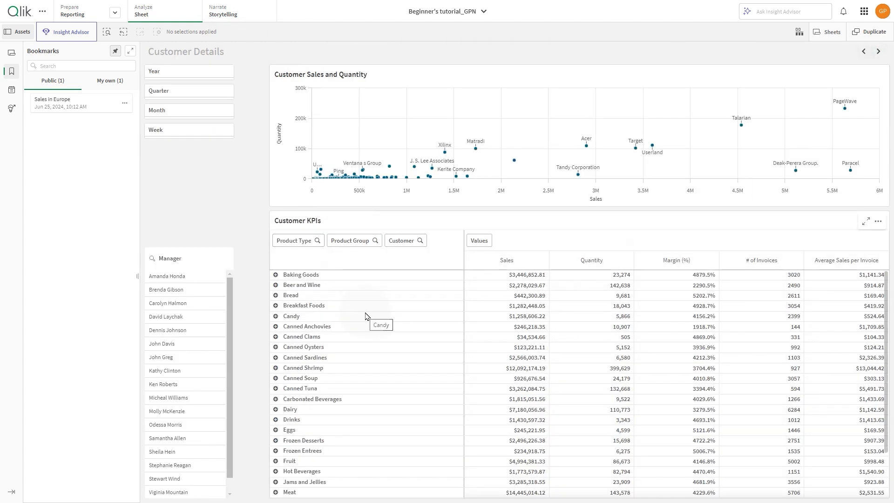
{"action": "left_click_drag", "start_coordinate": [398, 243], "coordinate": [349, 246]}
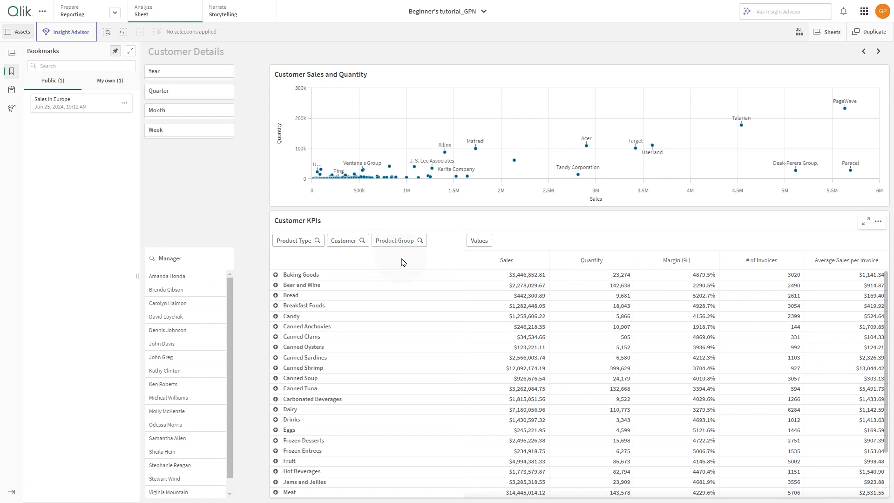
Step: Select Q1 in the Quarter filter and the first manager in the Manager list
{"action": "left_click", "coordinate": [222, 94]}
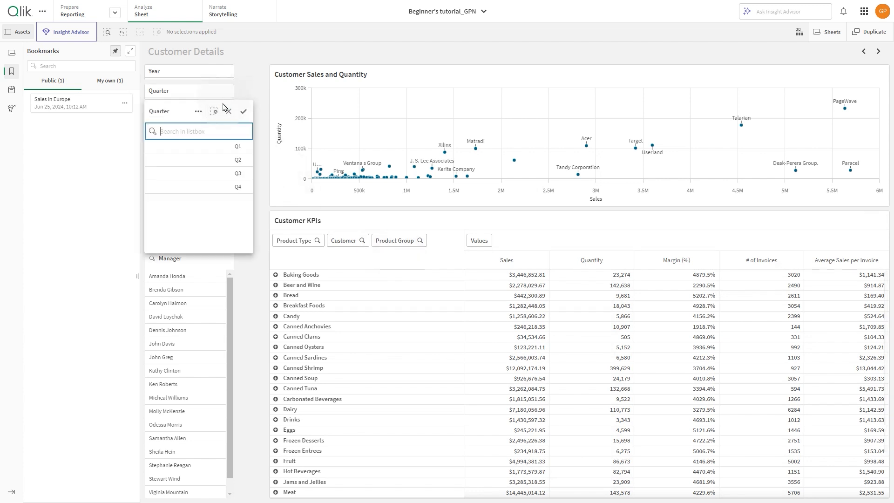
{"action": "left_click", "coordinate": [220, 146]}
{"action": "left_click", "coordinate": [243, 114]}
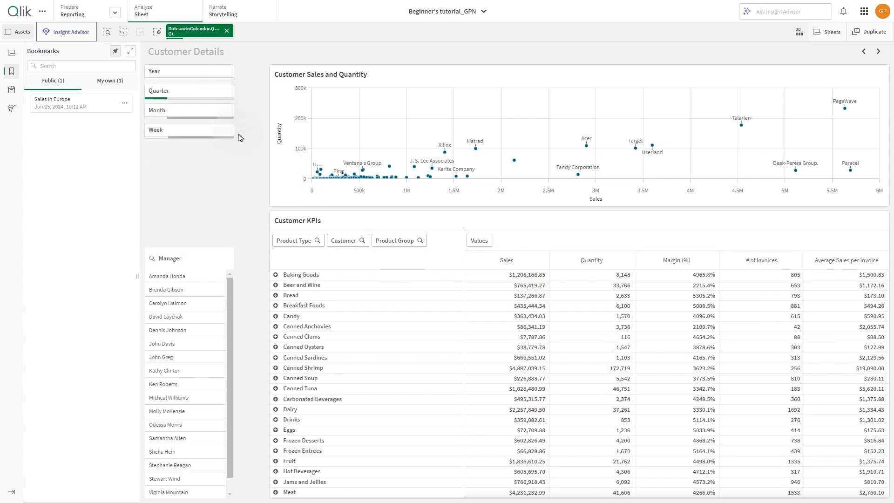
{"action": "left_click", "coordinate": [201, 281]}
{"action": "left_click", "coordinate": [223, 244]}
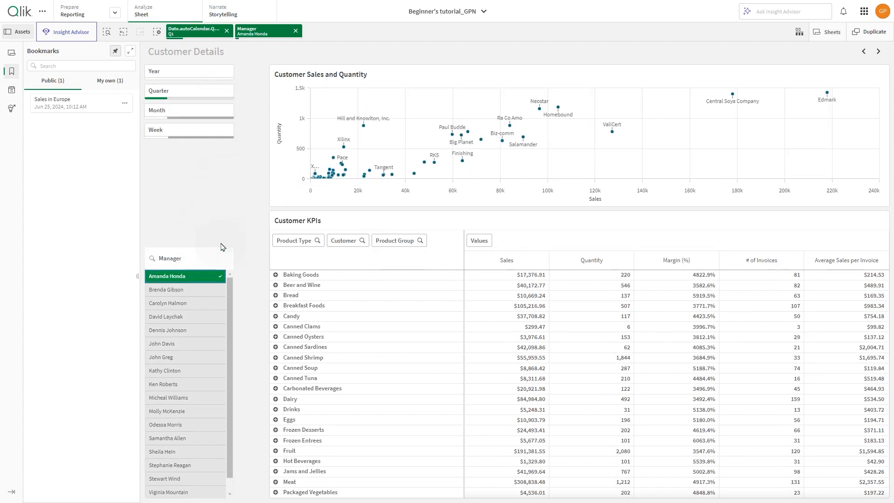
Step: Create a personal bookmark titled with the selected manager's name and "sales in Q1", also saving the layout
{"action": "left_click", "coordinate": [122, 91]}
{"action": "left_click", "coordinate": [80, 125]}
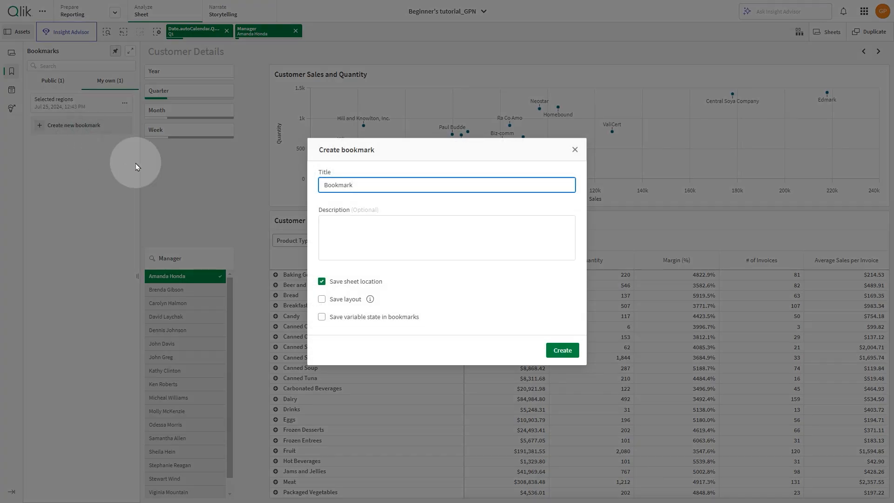
{"action": "double_click", "coordinate": [319, 185]}
{"action": "type", "text": "Amanda Honda sales in Q1"}
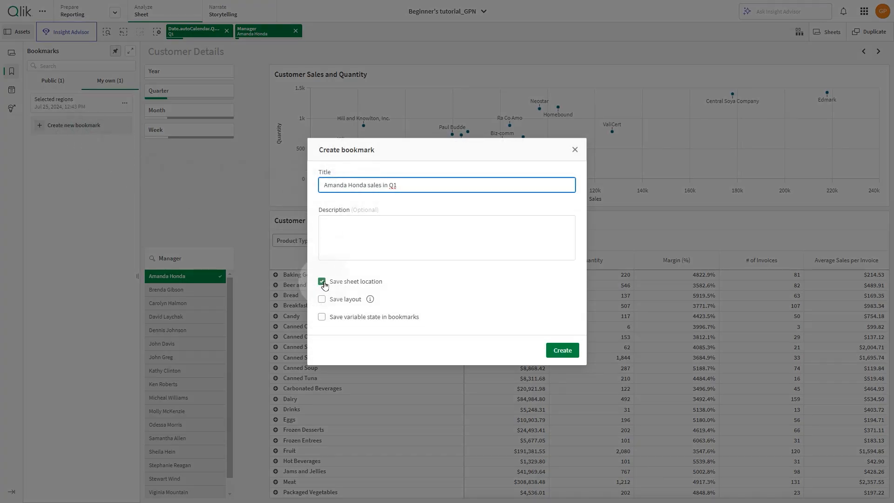
{"action": "left_click", "coordinate": [321, 299]}
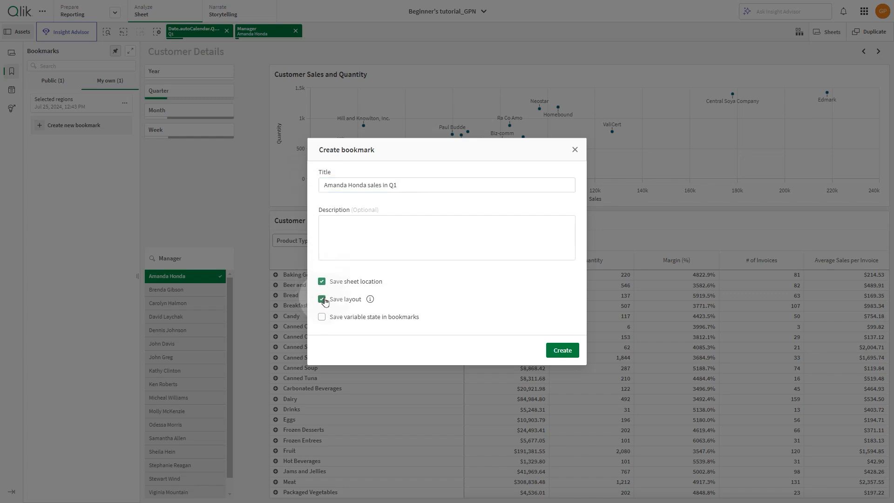
{"action": "left_click", "coordinate": [562, 353]}
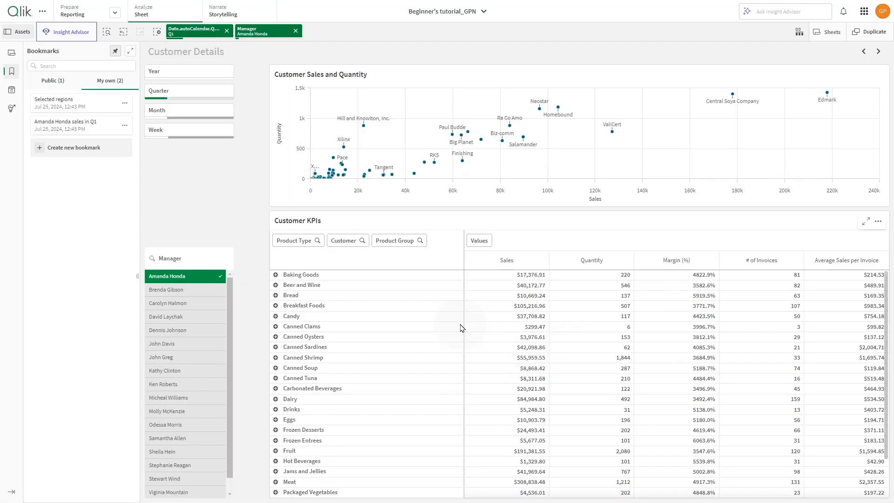
Step: Reorder the table dimensions to Customer, Product Group, Product Type, clear both selections, then apply the manager's Q1 bookmark
{"action": "left_click_drag", "start_coordinate": [346, 240], "coordinate": [289, 242]}
{"action": "left_click_drag", "start_coordinate": [379, 242], "coordinate": [347, 246]}
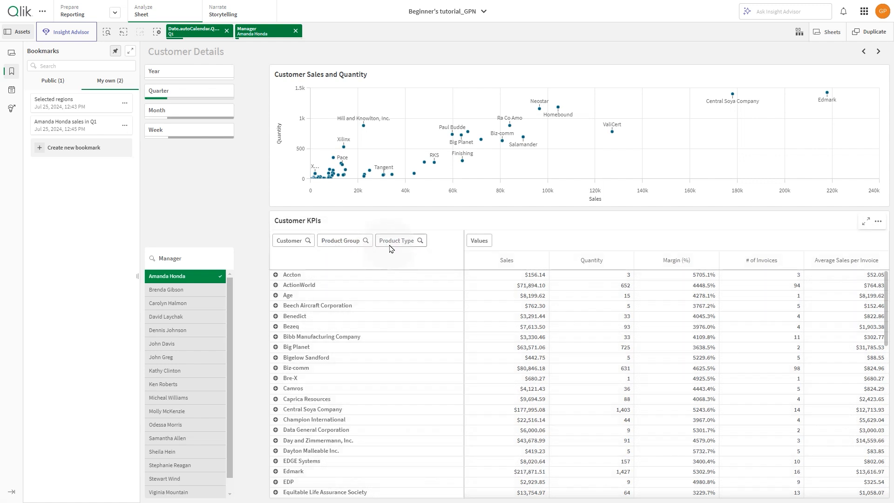
{"action": "left_click", "coordinate": [227, 30]}
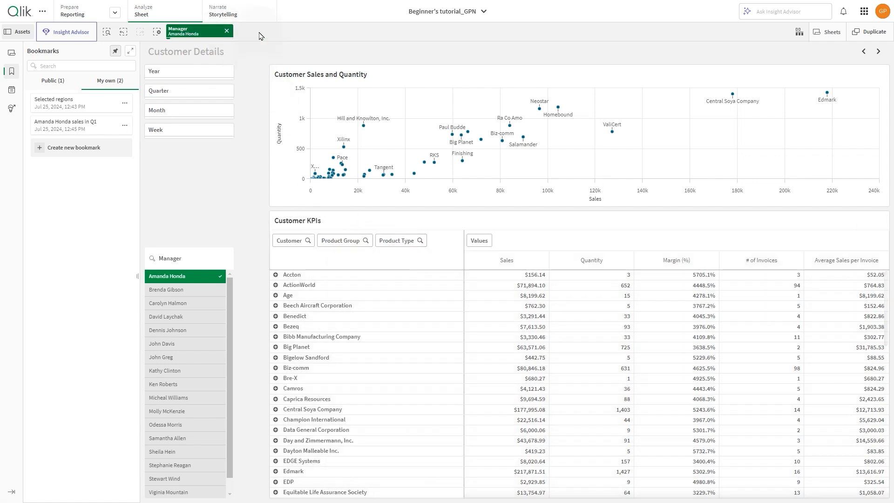
{"action": "left_click", "coordinate": [227, 31]}
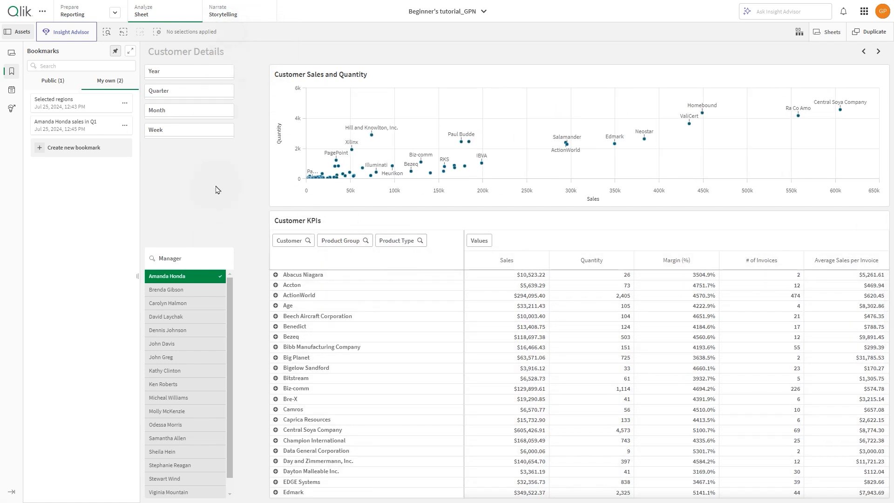
{"action": "left_click", "coordinate": [73, 129]}
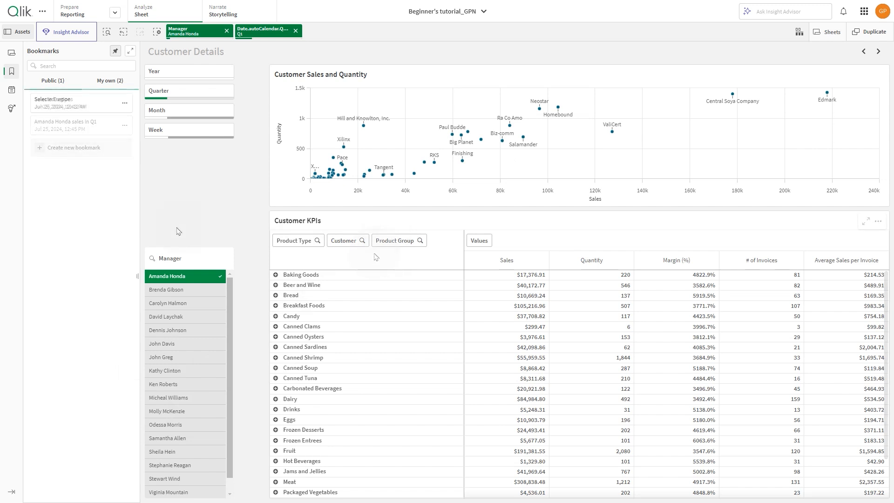
Step: Open the personal sheet "My new sheet (1)" and switch the measure selector to Average
{"action": "left_click", "coordinate": [13, 58]}
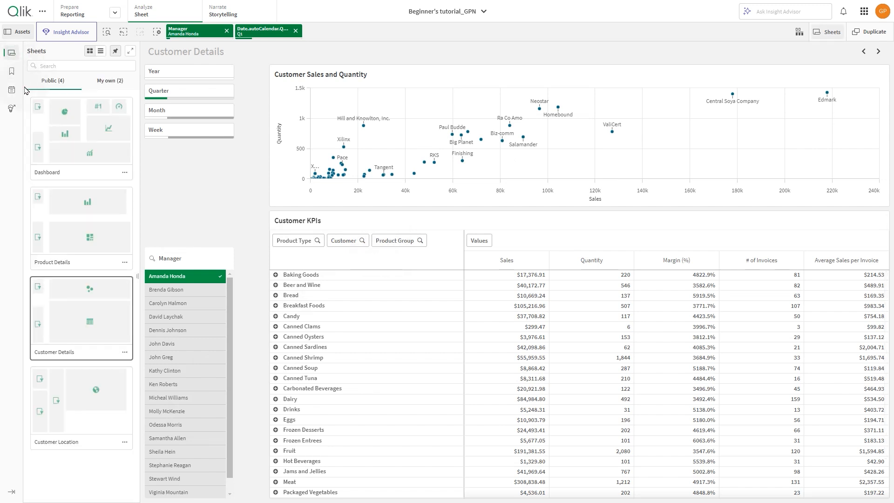
{"action": "left_click", "coordinate": [93, 83]}
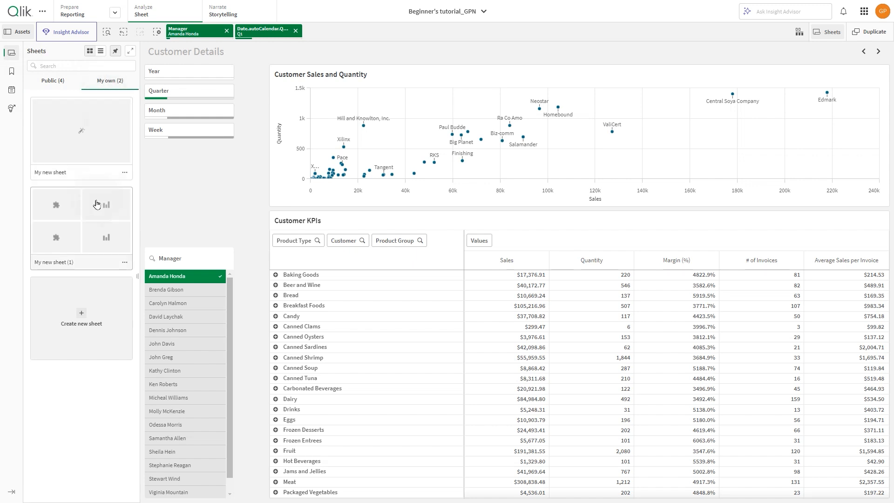
{"action": "left_click", "coordinate": [70, 224]}
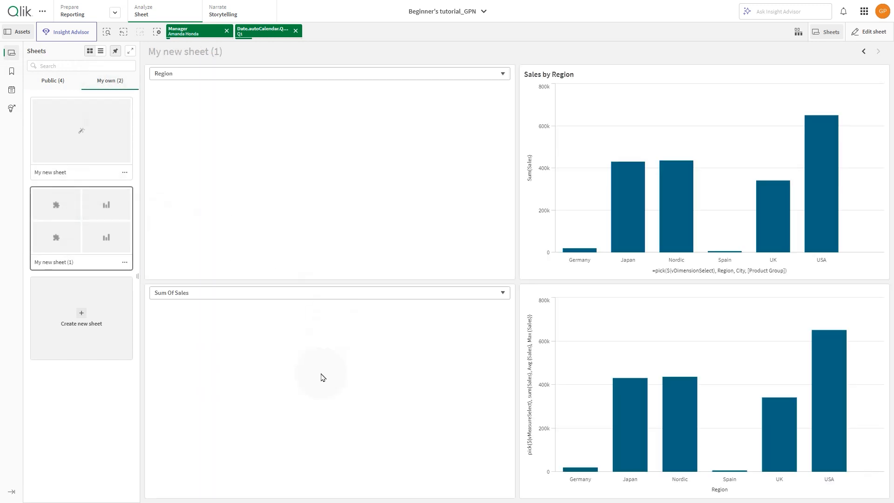
{"action": "left_click", "coordinate": [289, 295]}
{"action": "left_click", "coordinate": [267, 310]}
Step: Switch the dimension selector to Cities and clear the Manager and Quarter selections
{"action": "left_click", "coordinate": [313, 78]}
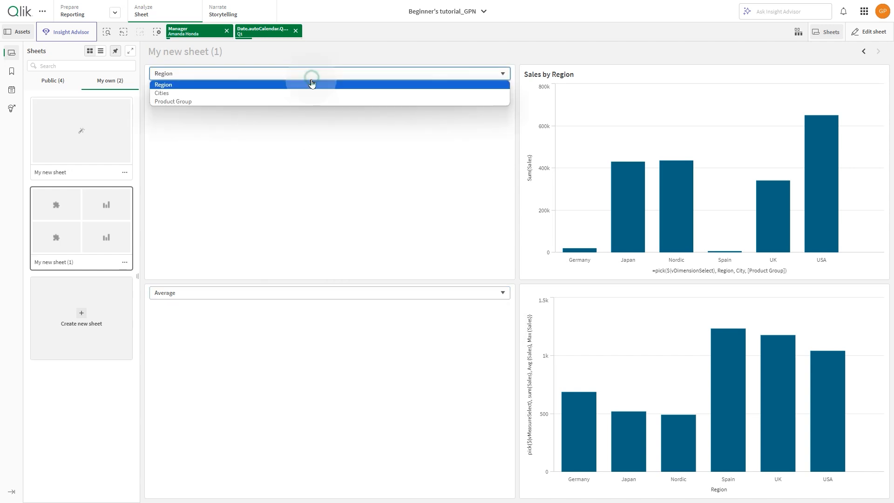
{"action": "left_click", "coordinate": [307, 94]}
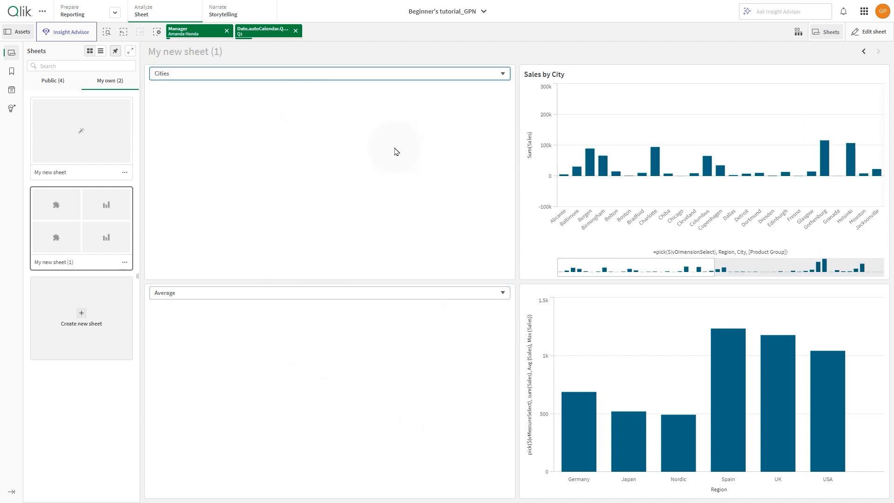
{"action": "left_click", "coordinate": [227, 31]}
{"action": "left_click", "coordinate": [228, 31]}
Step: Create a personal bookmark titled "Cities" that saves the variable state but not the sheet location
{"action": "left_click", "coordinate": [11, 71]}
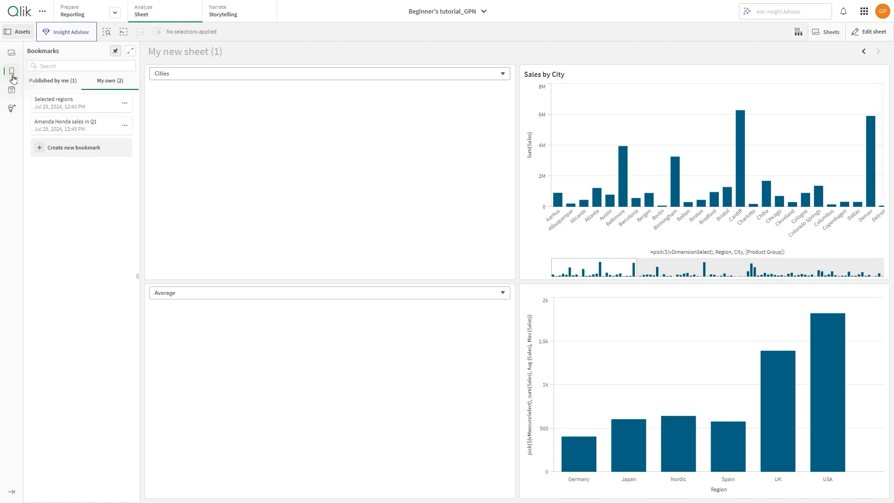
{"action": "left_click", "coordinate": [84, 149]}
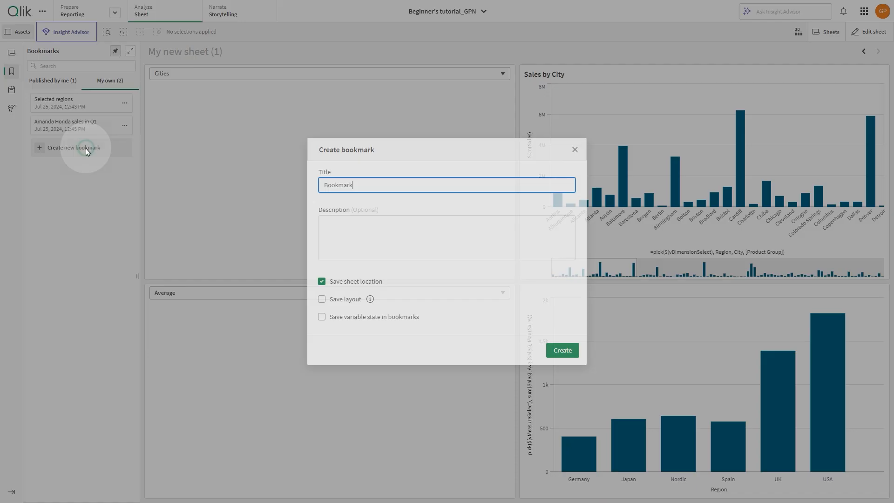
{"action": "left_click", "coordinate": [322, 281]}
{"action": "left_click", "coordinate": [322, 317]}
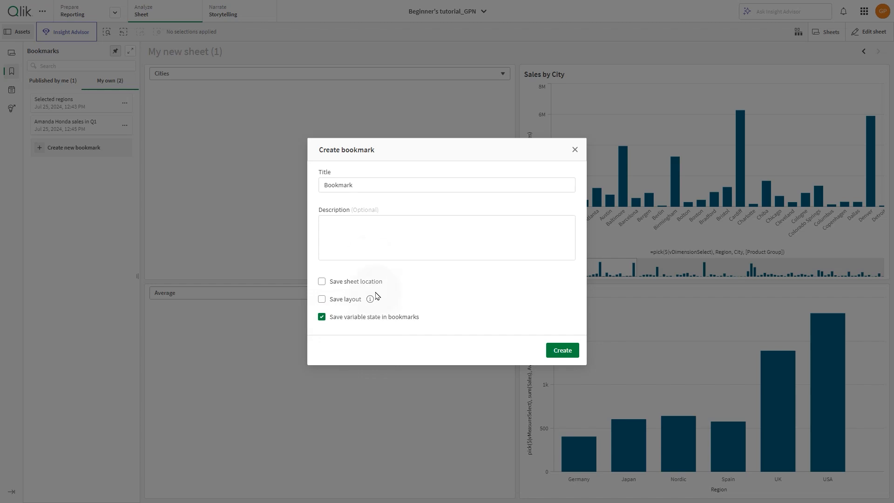
{"action": "double_click", "coordinate": [359, 186]}
{"action": "type", "text": "Cities"}
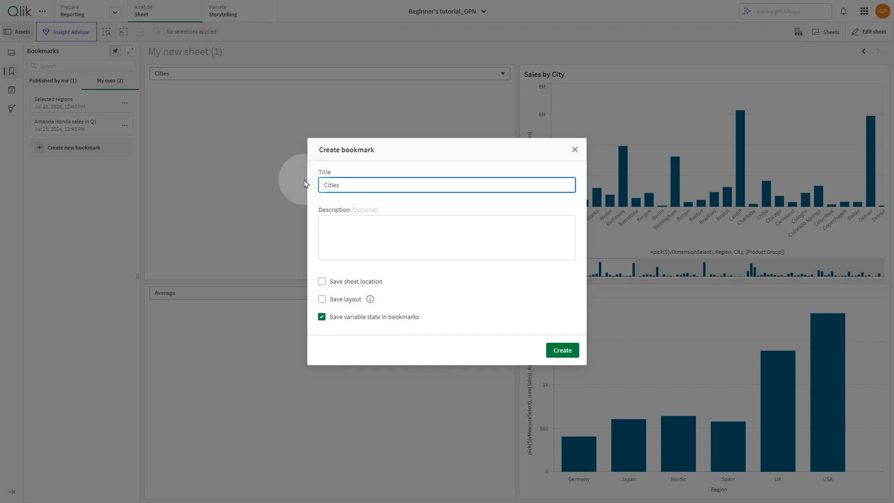
{"action": "left_click", "coordinate": [561, 351]}
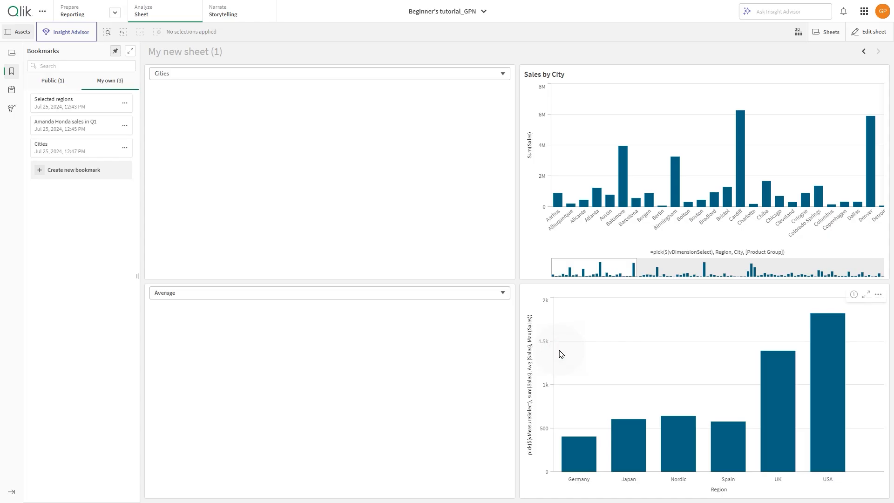
Step: Switch the dimension selector to Region and the measure selector to Sum Of Sales, then apply the Cities bookmark
{"action": "left_click", "coordinate": [320, 73]}
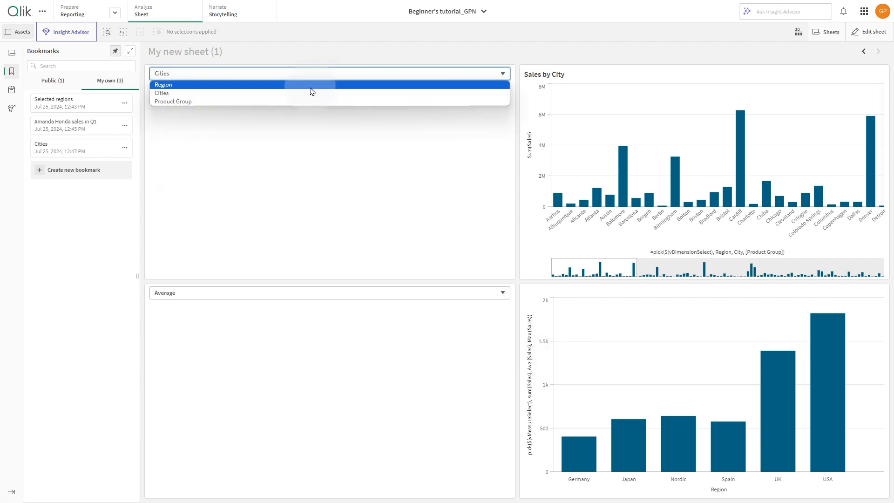
{"action": "left_click", "coordinate": [309, 83]}
{"action": "left_click", "coordinate": [261, 294]}
{"action": "left_click", "coordinate": [259, 302]}
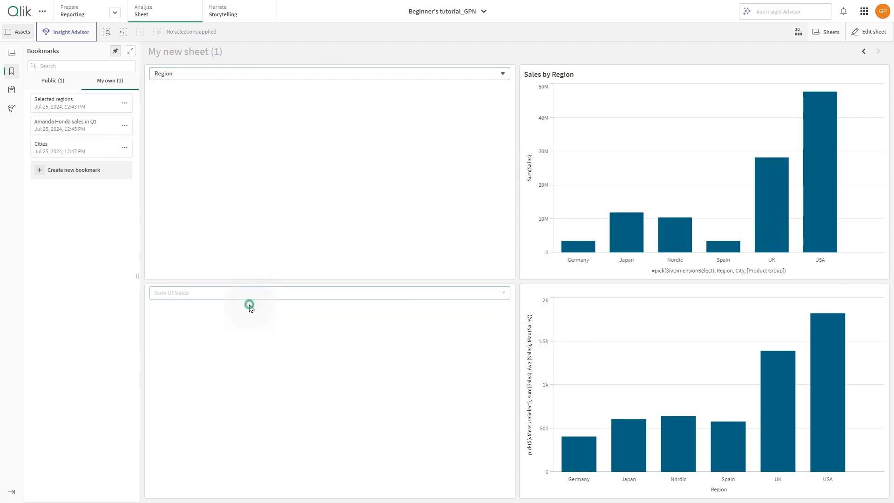
{"action": "left_click", "coordinate": [62, 148]}
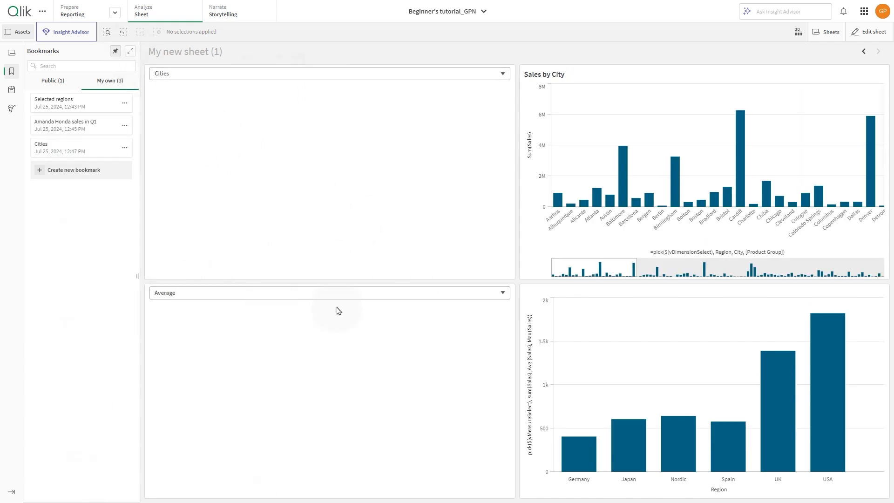
Step: Make the Selected regions bookmark public, then unpublish it again from the public bookmarks list
{"action": "left_click", "coordinate": [126, 102]}
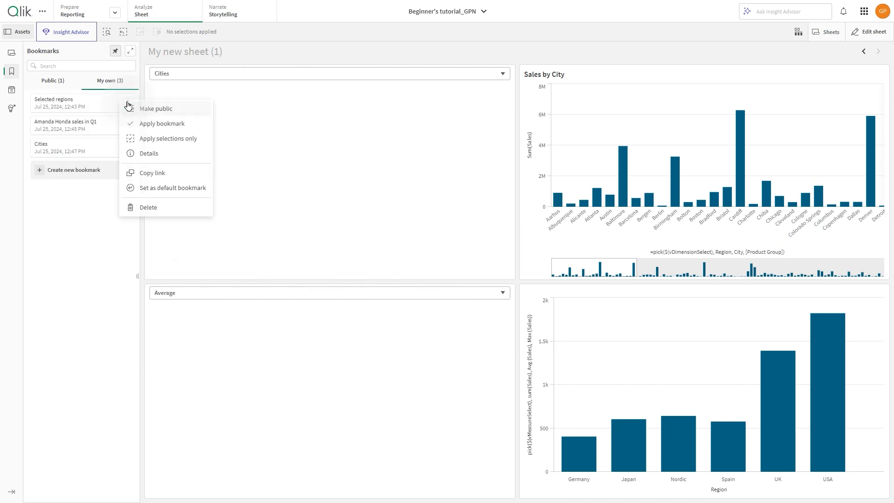
{"action": "left_click", "coordinate": [157, 110]}
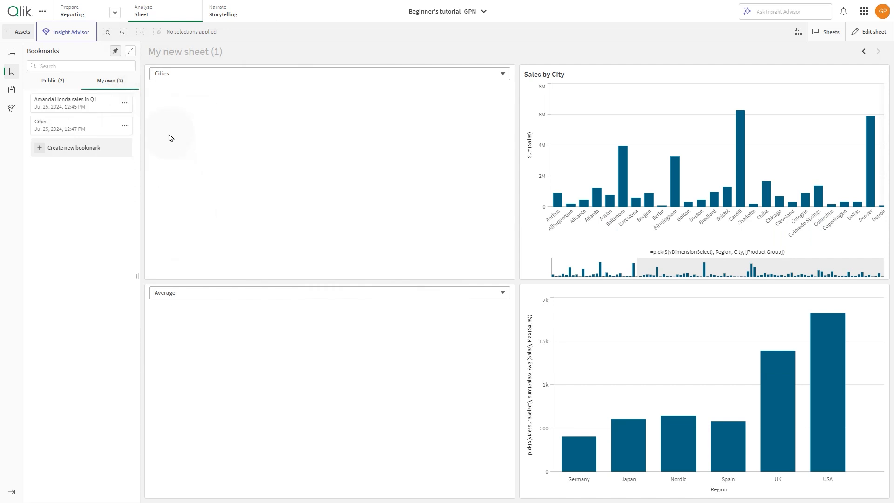
{"action": "left_click", "coordinate": [52, 81]}
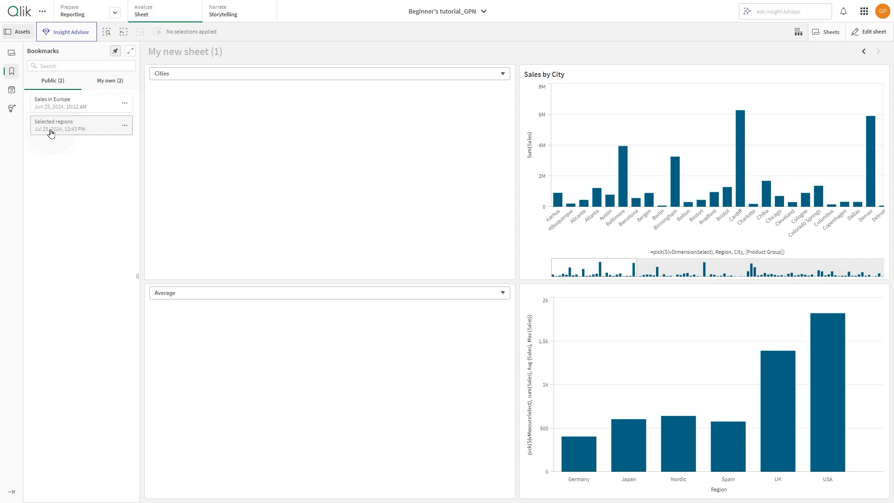
{"action": "left_click", "coordinate": [126, 128]}
{"action": "left_click", "coordinate": [137, 133]}
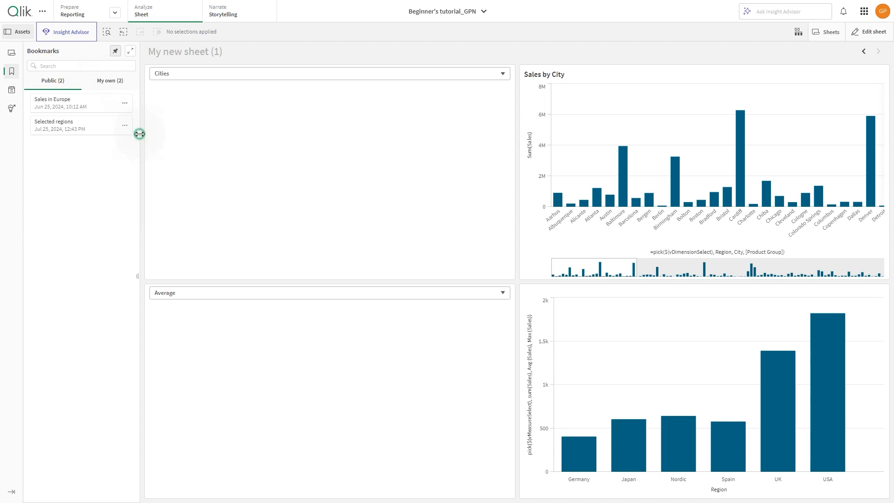
Step: Apply only the selections of the personal Selected regions bookmark, then apply the full bookmark
{"action": "left_click", "coordinate": [107, 83]}
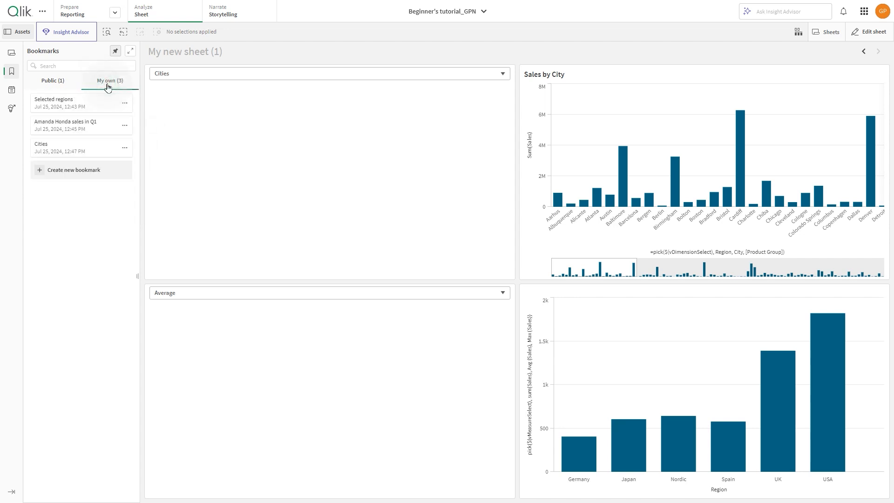
{"action": "left_click", "coordinate": [125, 107]}
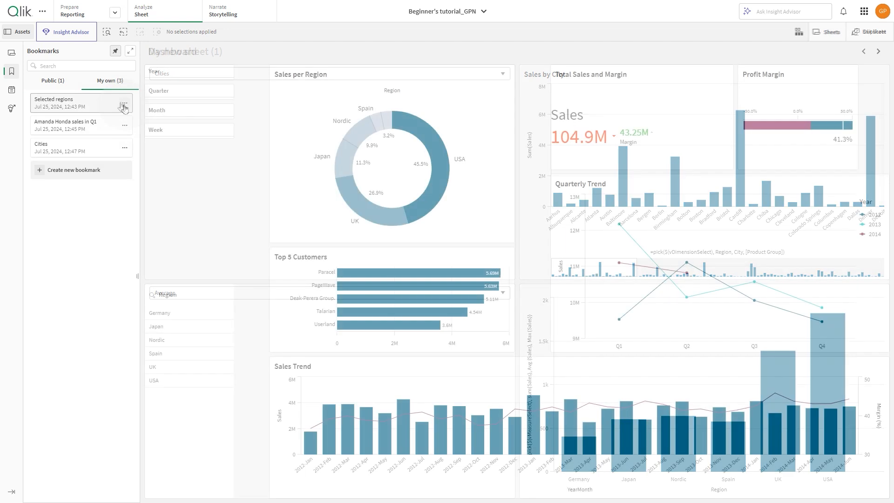
{"action": "left_click", "coordinate": [125, 105]}
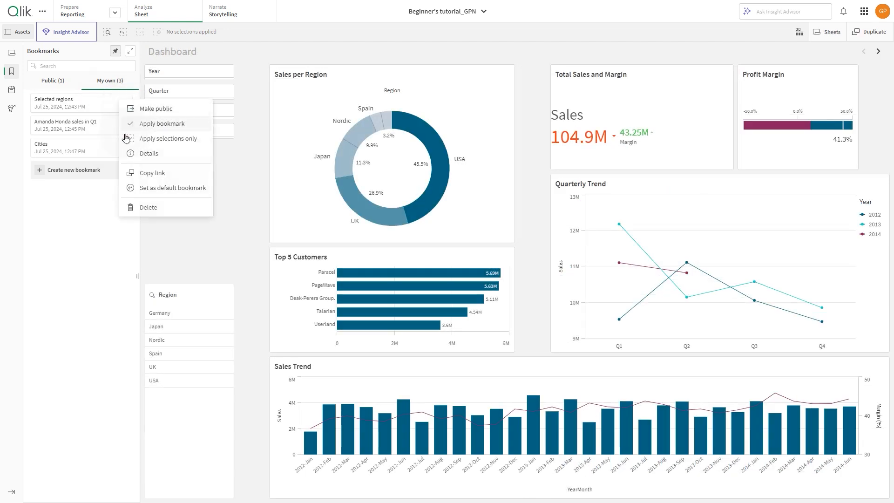
{"action": "left_click", "coordinate": [154, 139]}
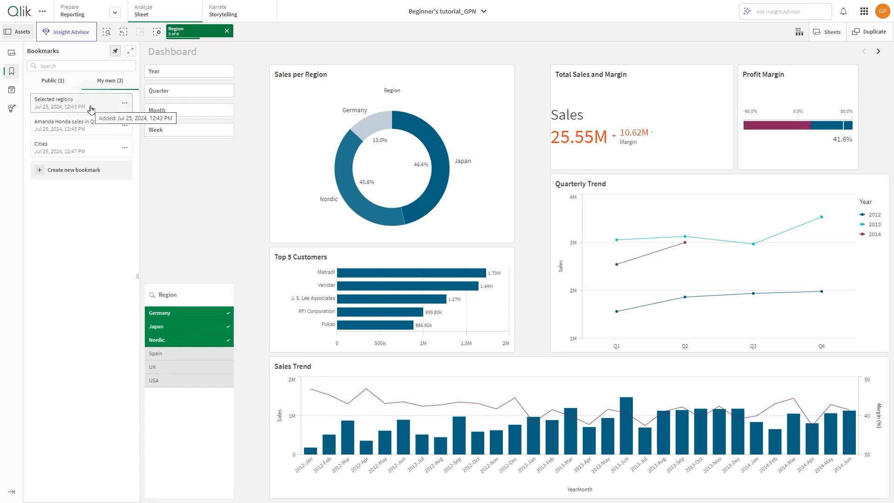
{"action": "left_click", "coordinate": [95, 148]}
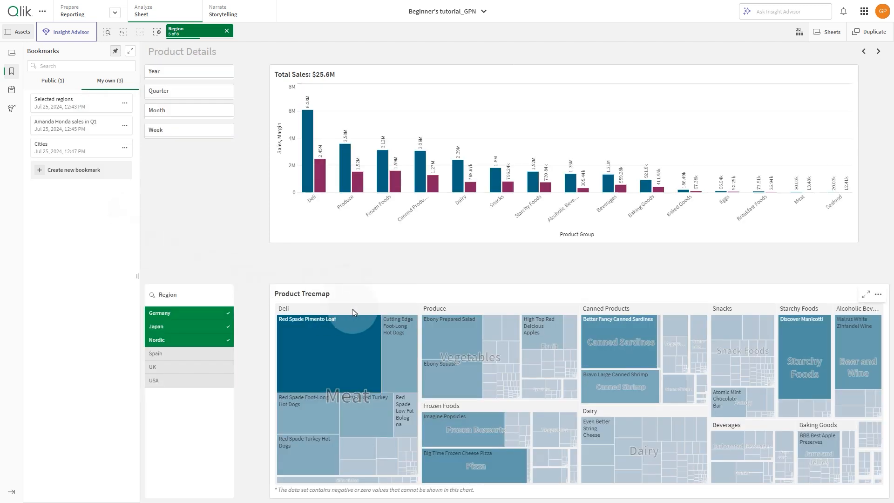
Step: Open the details of the Selected regions bookmark and its edit view, then cancel and close it
{"action": "left_click", "coordinate": [126, 104]}
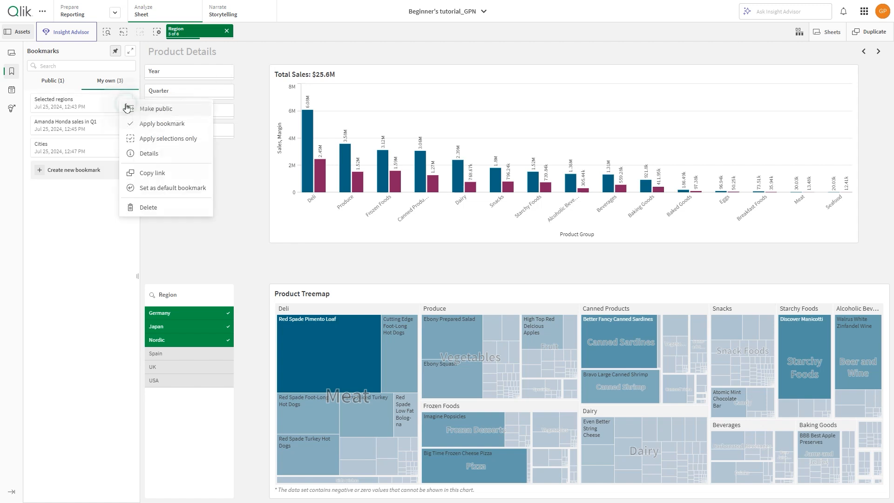
{"action": "left_click", "coordinate": [141, 152]}
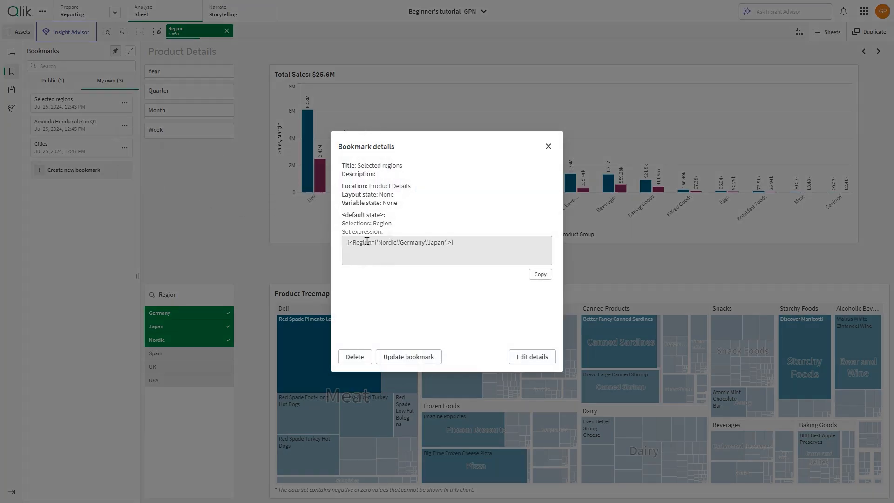
{"action": "left_click", "coordinate": [531, 356]}
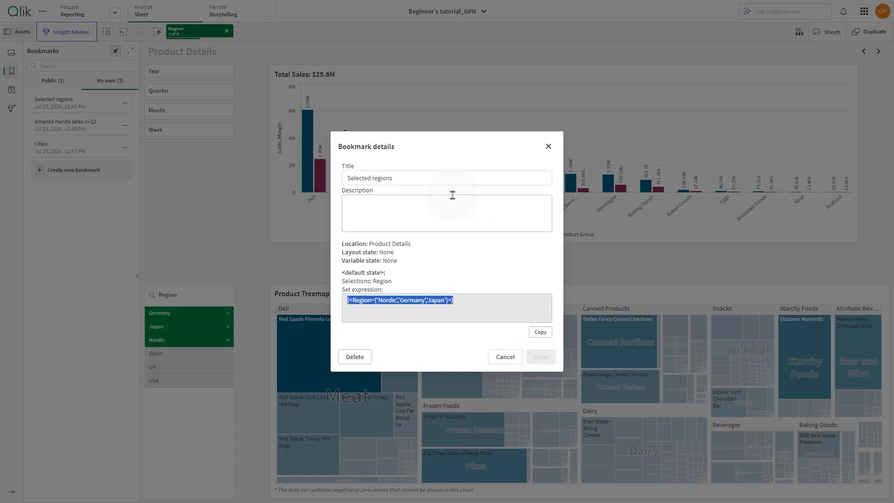
{"action": "left_click", "coordinate": [504, 357]}
{"action": "left_click", "coordinate": [548, 146]}
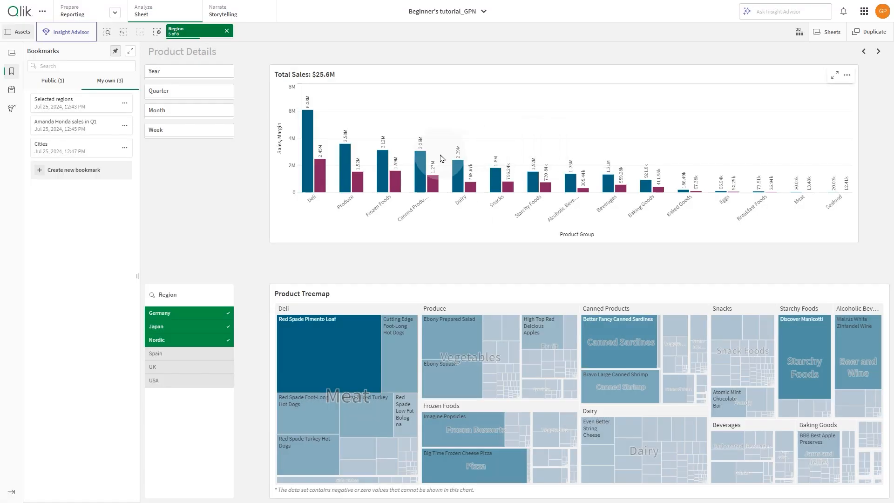
Step: Clear the Region selection, then copy the link to the Selected regions bookmark
{"action": "left_click", "coordinate": [227, 36]}
{"action": "left_click", "coordinate": [124, 104]}
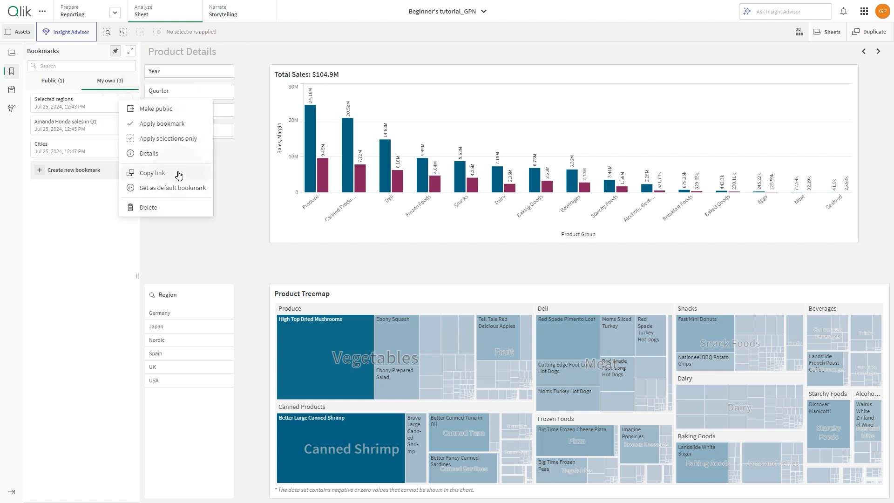
{"action": "left_click", "coordinate": [154, 176]}
{"action": "left_click", "coordinate": [552, 283]}
{"action": "left_click", "coordinate": [560, 259]}
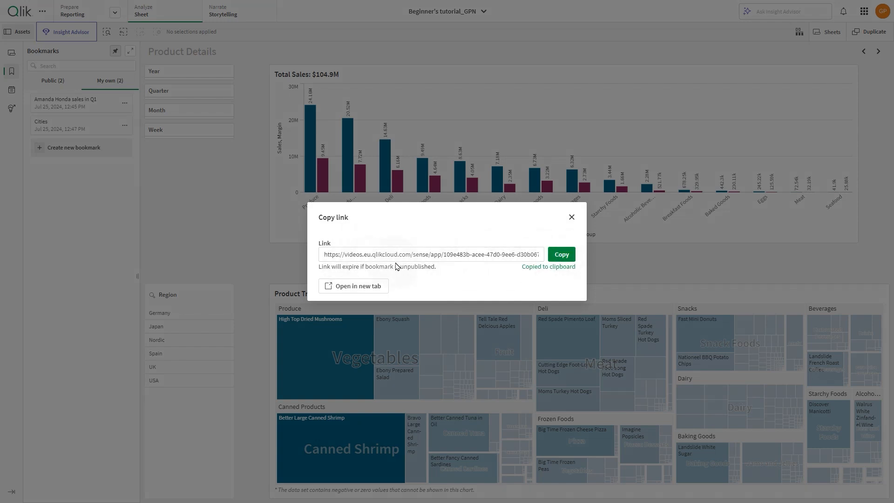
{"action": "left_click", "coordinate": [571, 218]}
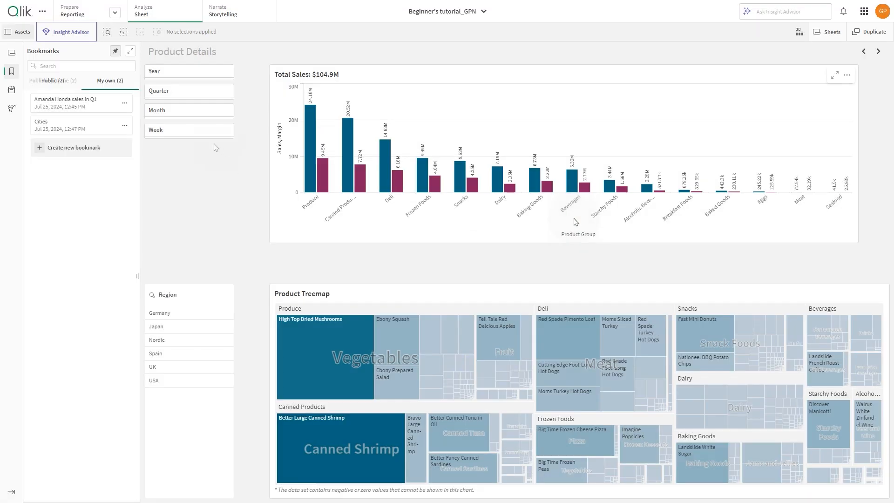
Step: Set the published Selected regions bookmark as the default bookmark and reopen the app
{"action": "left_click", "coordinate": [54, 80]}
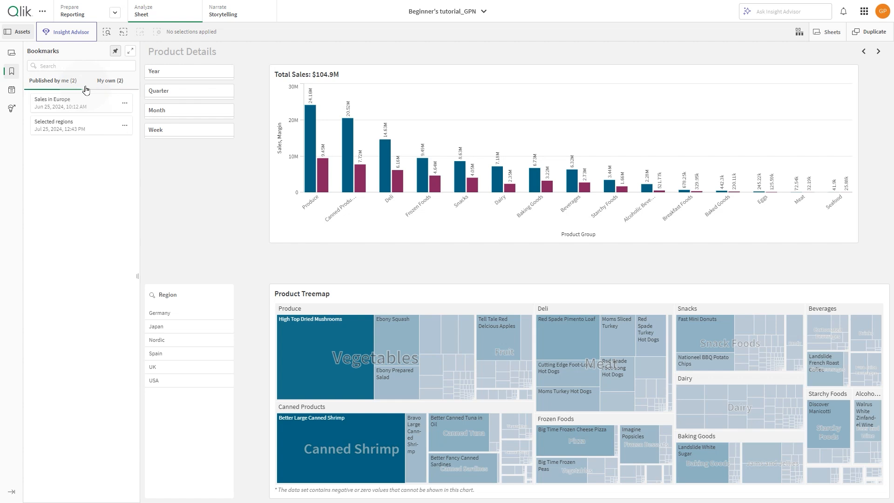
{"action": "left_click", "coordinate": [124, 126]}
{"action": "left_click", "coordinate": [165, 212]}
{"action": "left_click", "coordinate": [17, 15]}
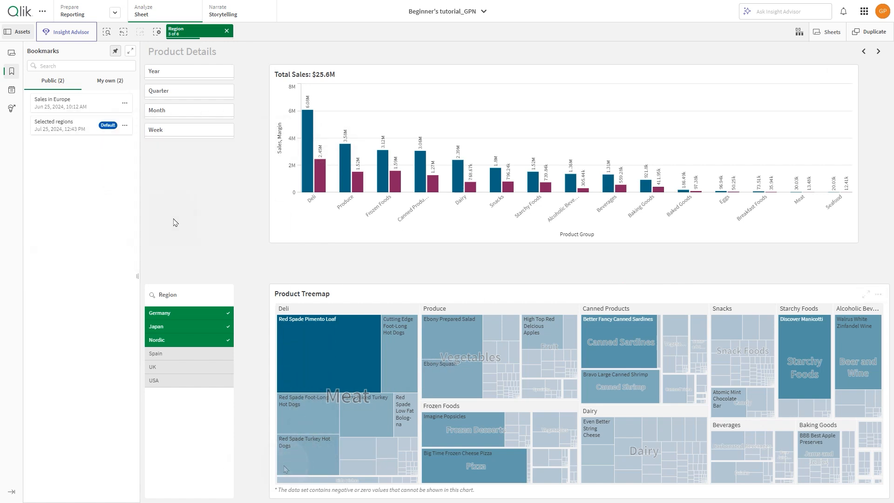
Step: Delete the personal Cities bookmark
{"action": "left_click", "coordinate": [110, 80]}
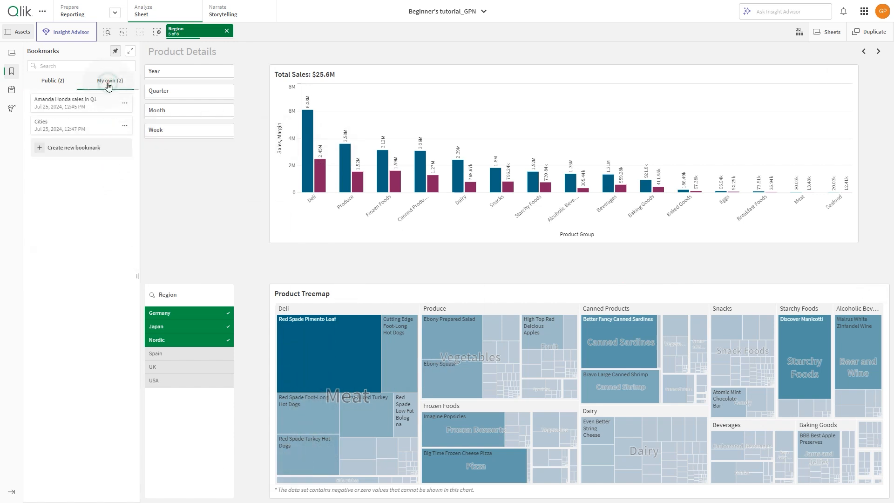
{"action": "left_click", "coordinate": [124, 125]}
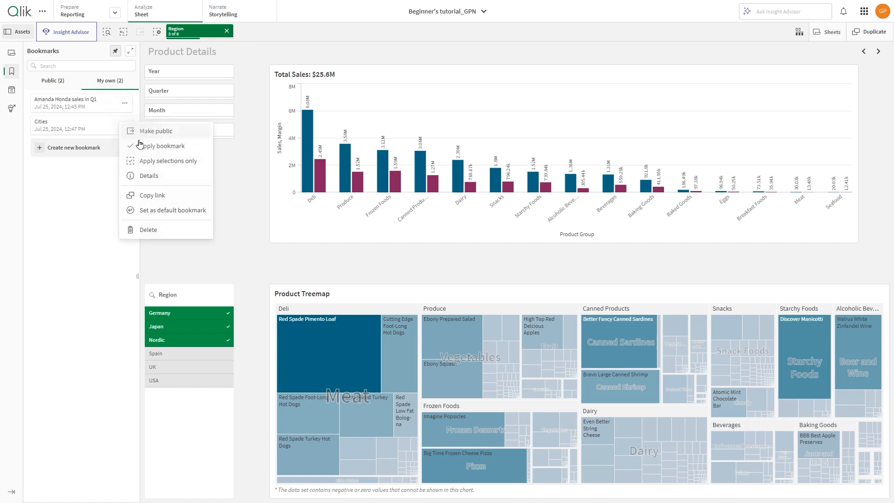
{"action": "left_click", "coordinate": [167, 230]}
{"action": "left_click", "coordinate": [327, 278]}
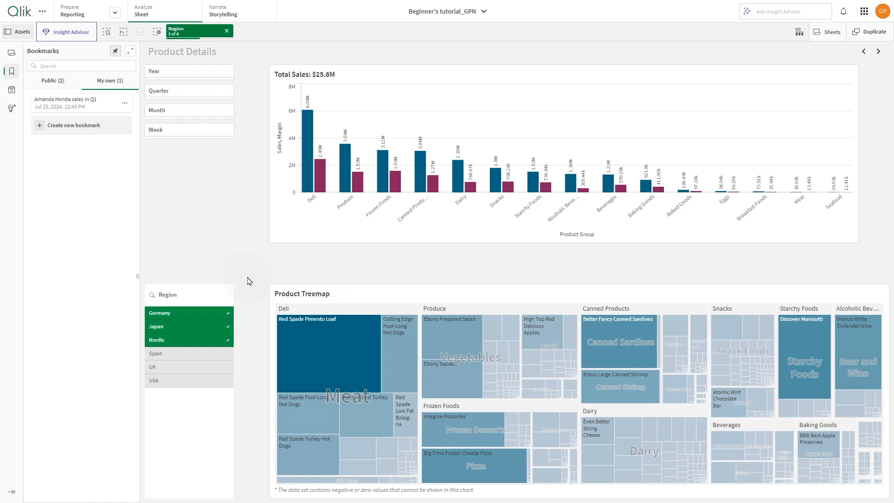